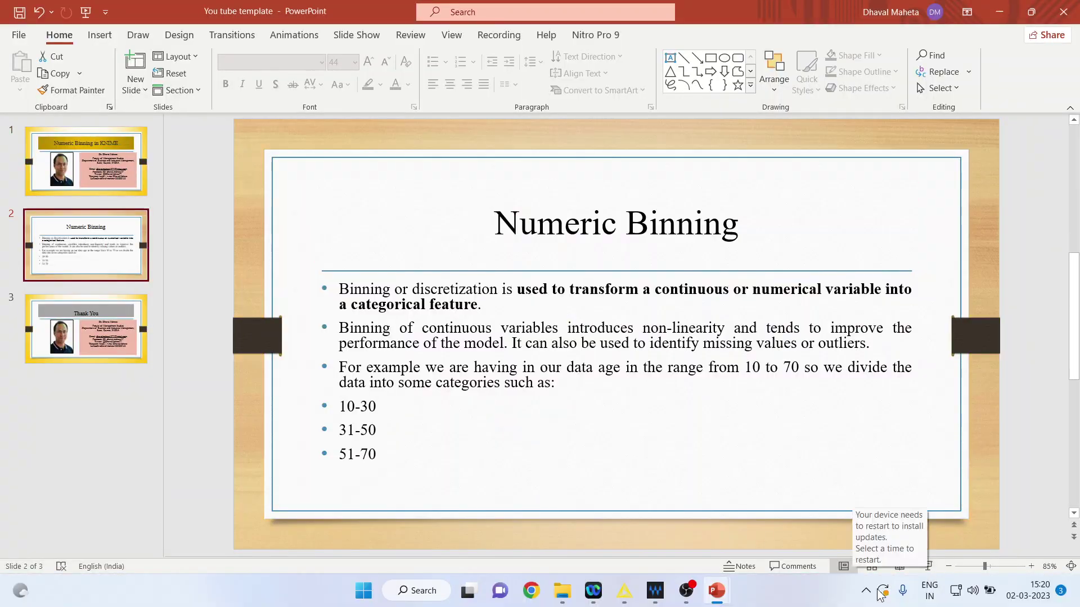
# Step: Switch to KNIME Analytics Platform and add a CSV Reader node from the IO Read nodes to the empty workflow
pyautogui.click(624, 590)
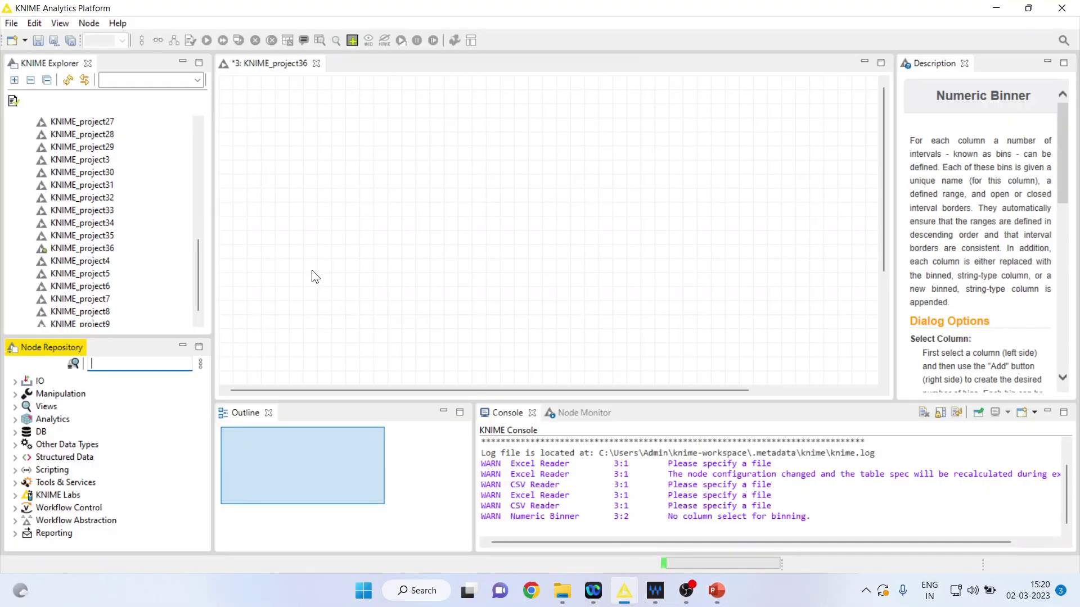
pyautogui.click(15, 382)
pyautogui.click(26, 394)
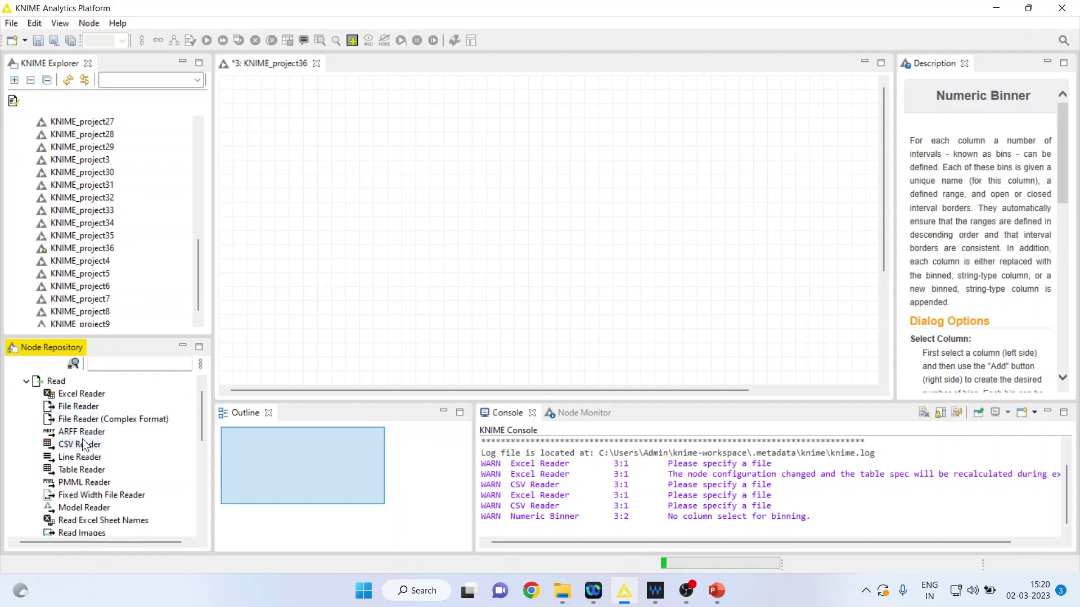
pyautogui.click(84, 445)
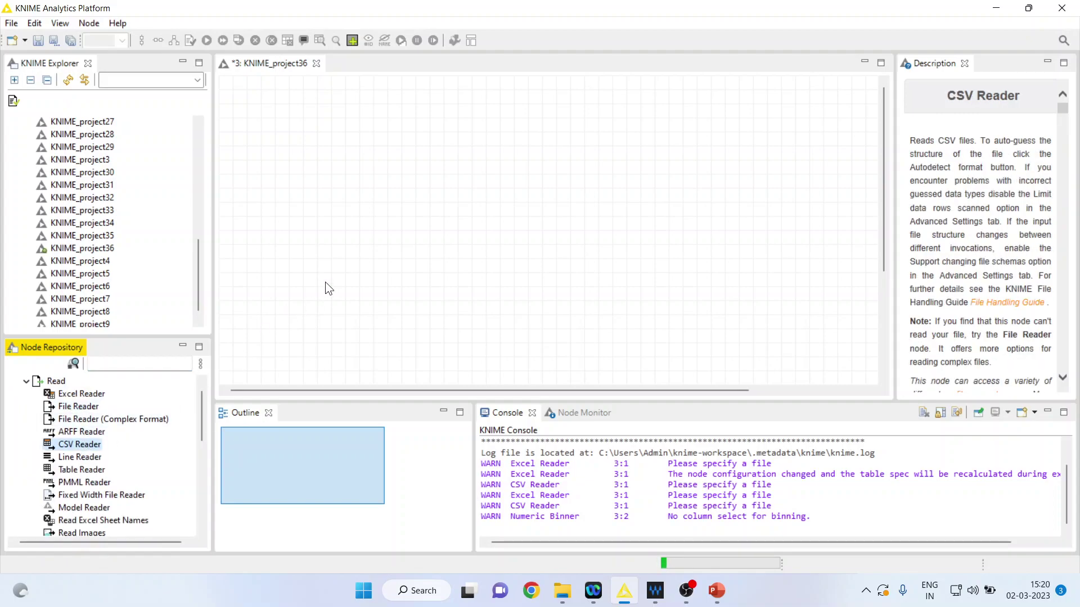
pyautogui.moveTo(325, 282); pyautogui.dragTo(296, 141)
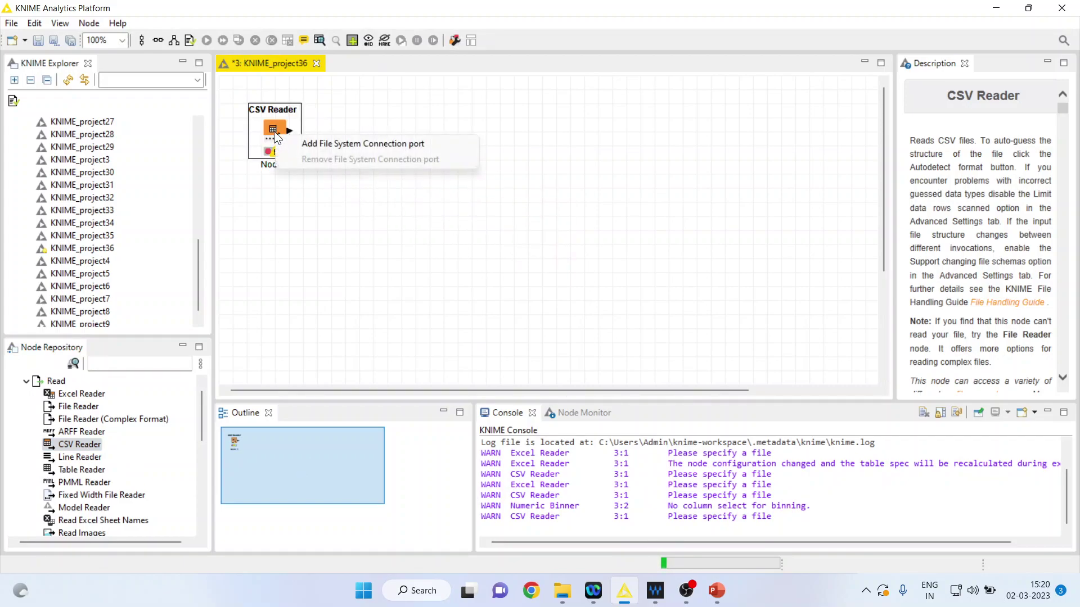
# Step: Configure the CSV Reader to read D:\Research Methodology\Predictive Analytics\Knime\Data\heart1.csv and apply the settings
pyautogui.doubleClick(276, 135)
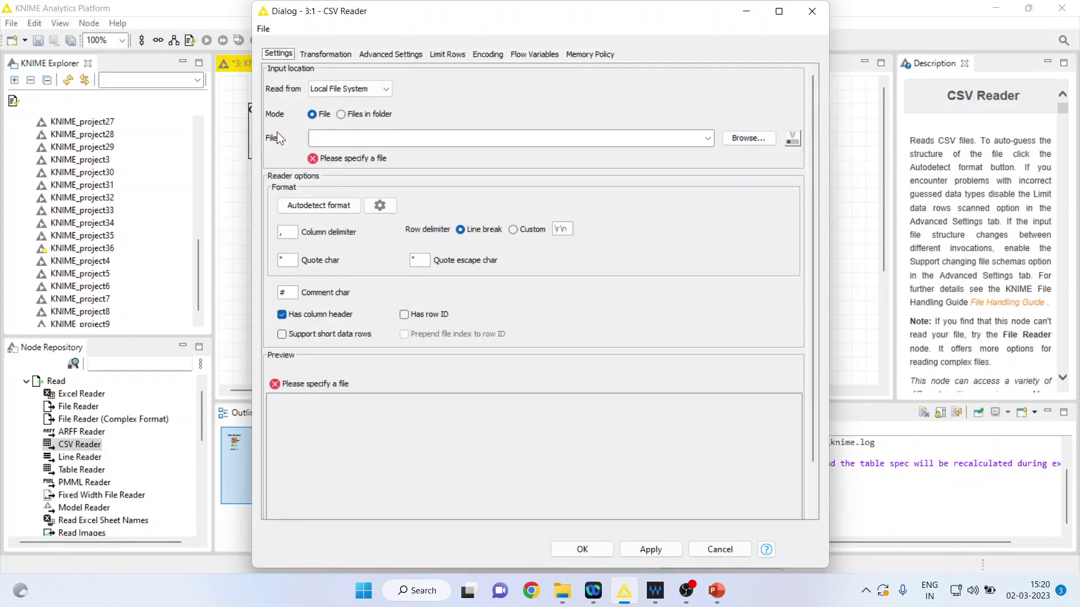
pyautogui.click(741, 137)
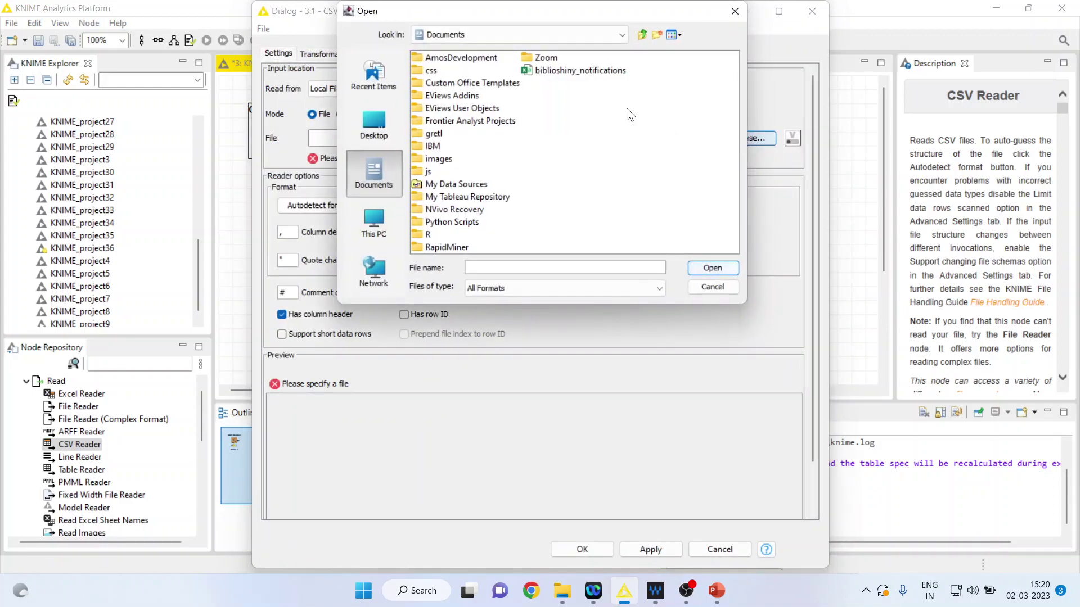
pyautogui.click(622, 34)
pyautogui.click(519, 70)
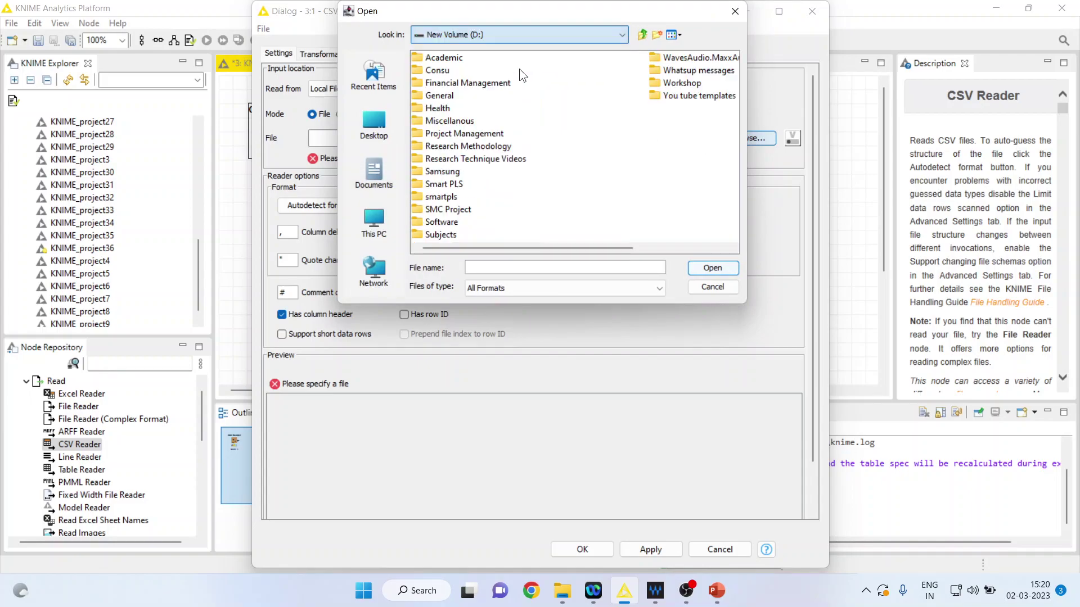
pyautogui.doubleClick(476, 147)
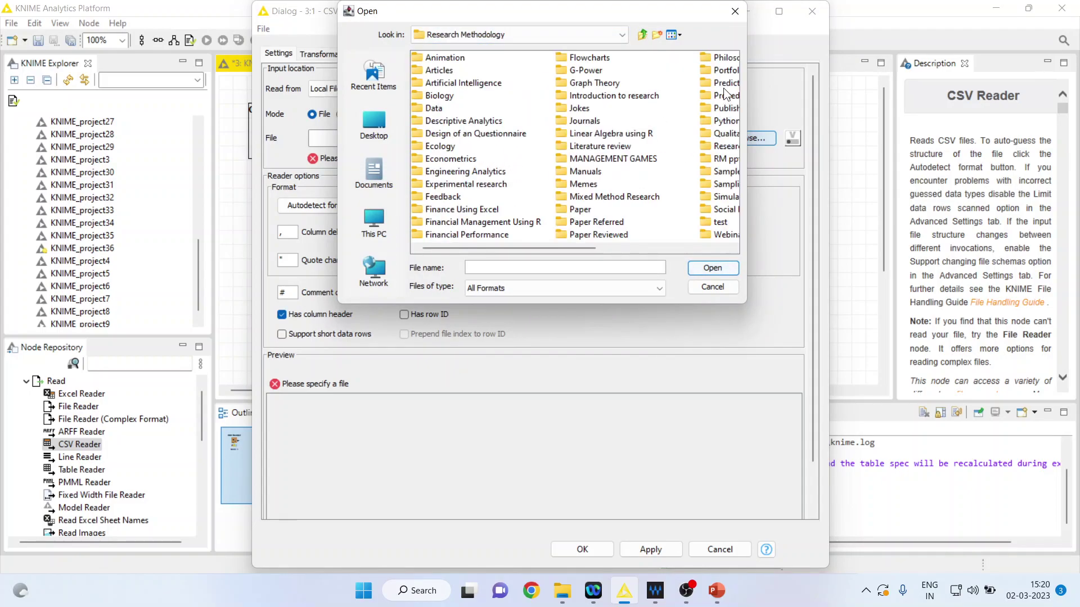
pyautogui.doubleClick(725, 85)
pyautogui.doubleClick(445, 220)
pyautogui.doubleClick(437, 96)
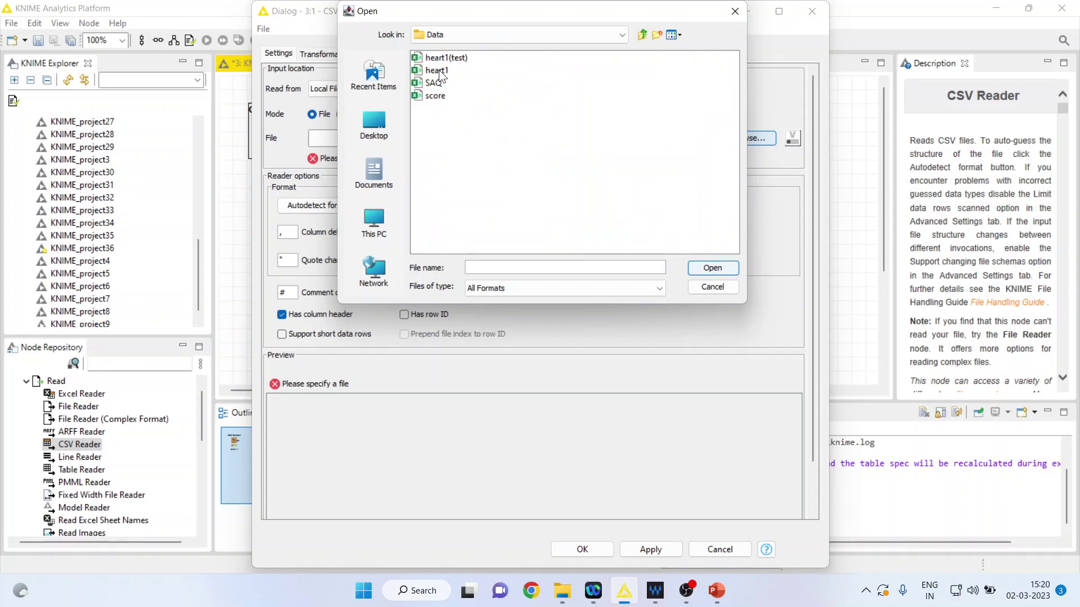
pyautogui.click(436, 70)
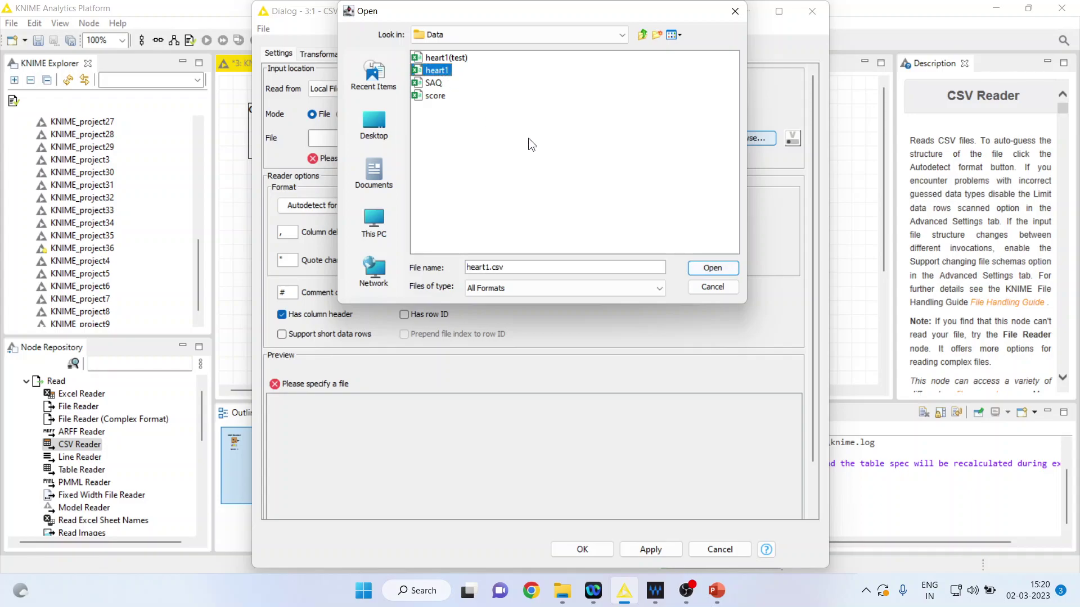
pyautogui.click(708, 270)
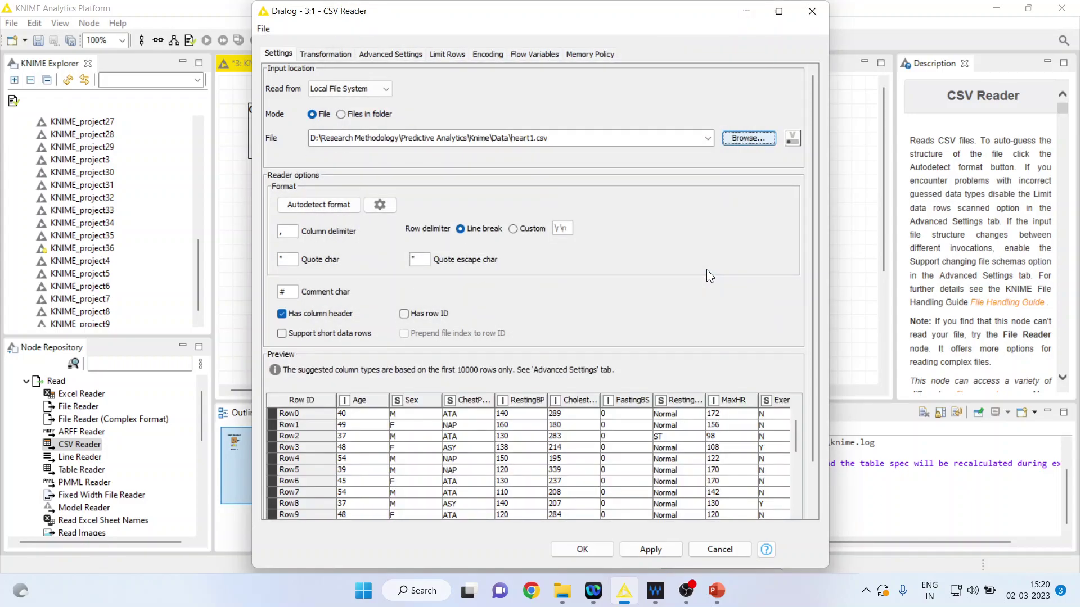
pyautogui.click(646, 550)
pyautogui.click(586, 550)
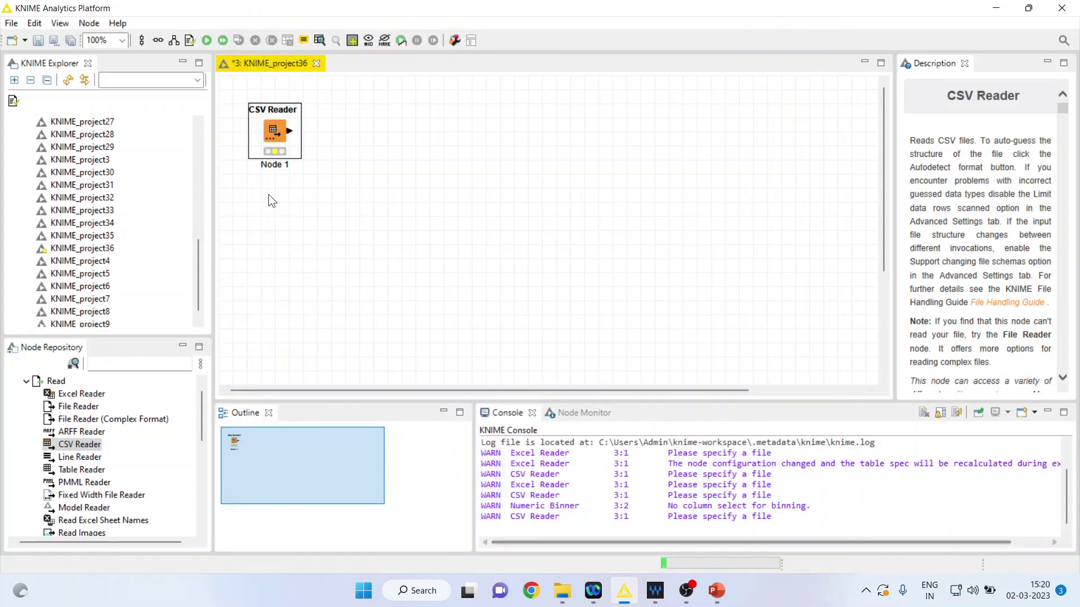
# Step: Execute the CSV Reader node and examine the Age column in its file table
pyautogui.rightClick(274, 132)
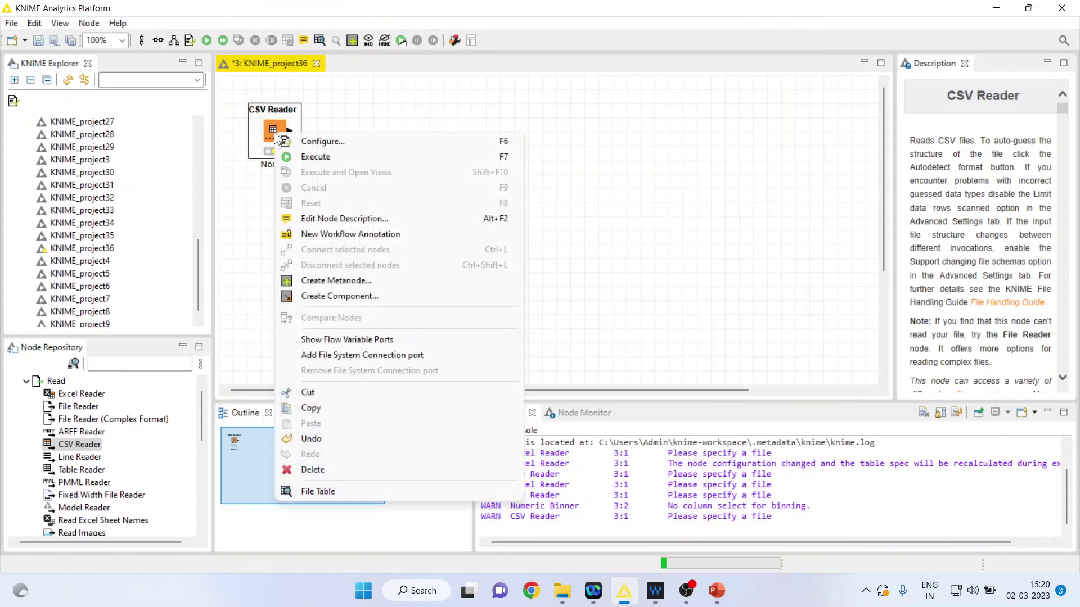
pyautogui.click(311, 157)
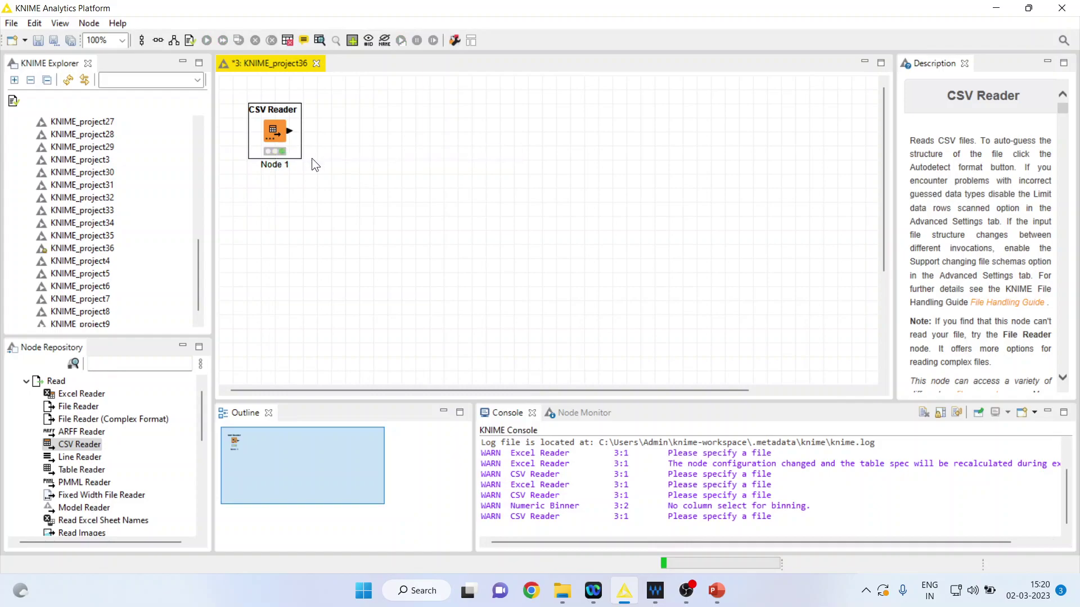
pyautogui.rightClick(272, 129)
pyautogui.click(353, 484)
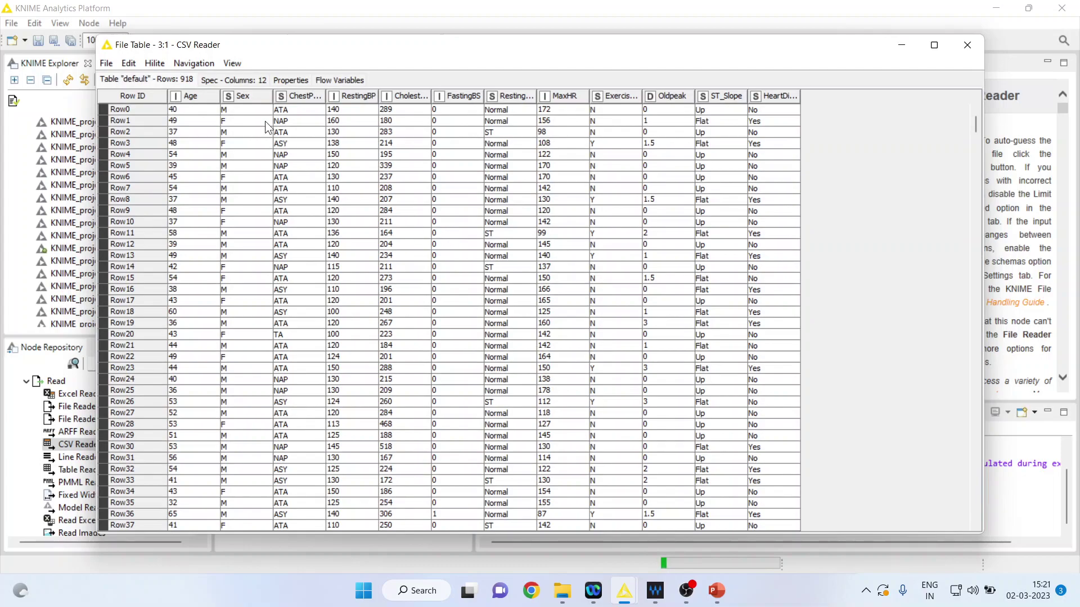
pyautogui.click(197, 94)
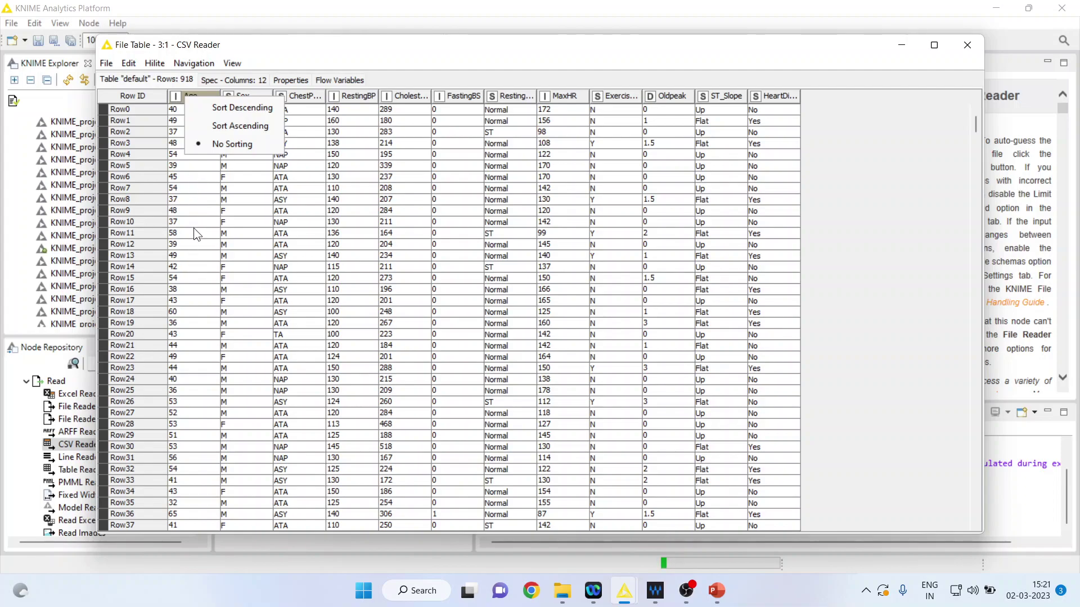
pyautogui.click(965, 45)
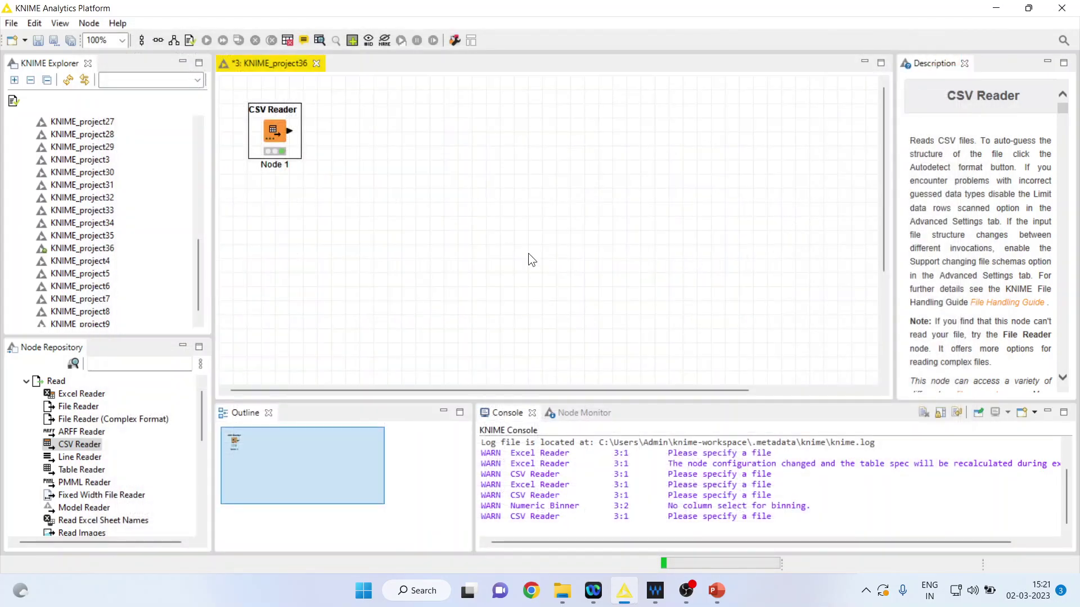
# Step: Find the Numeric Binner node by searching for "num" and add it to the workflow, connected to the CSV Reader
pyautogui.click(104, 365)
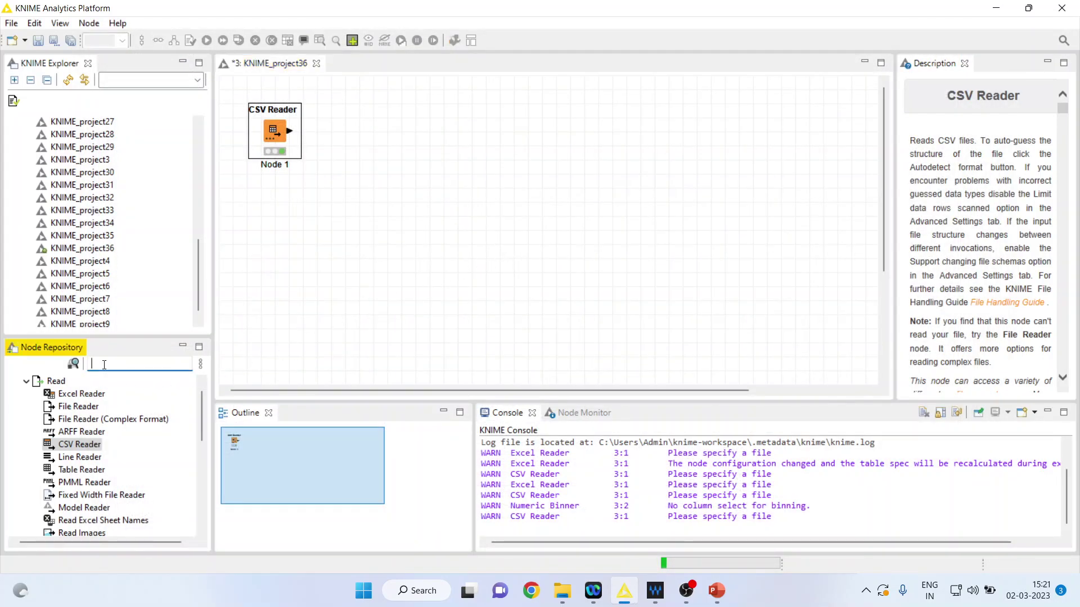
pyautogui.write('num')
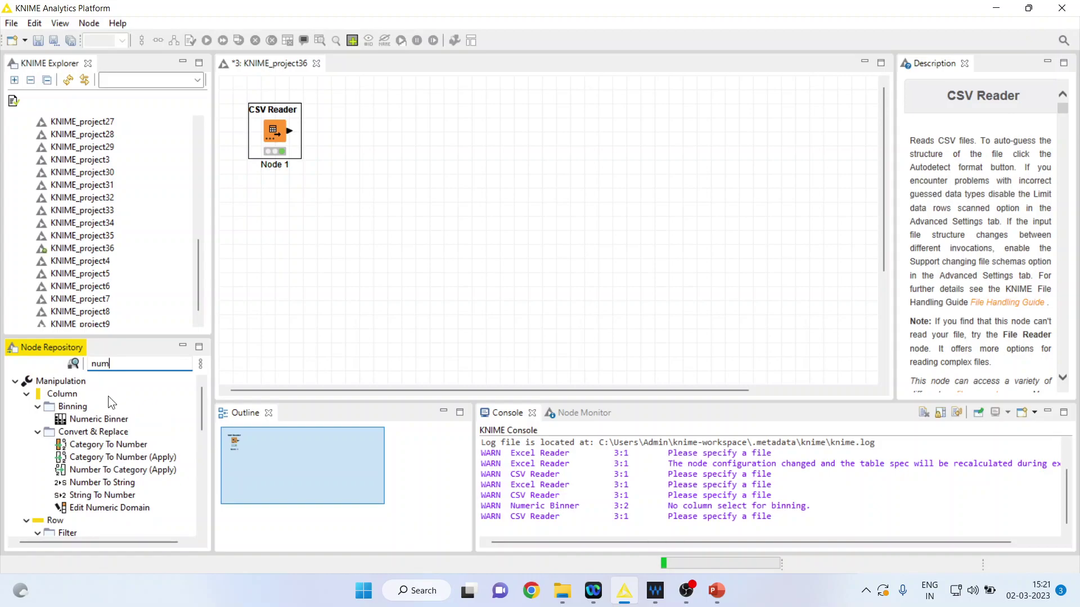
pyautogui.doubleClick(115, 420)
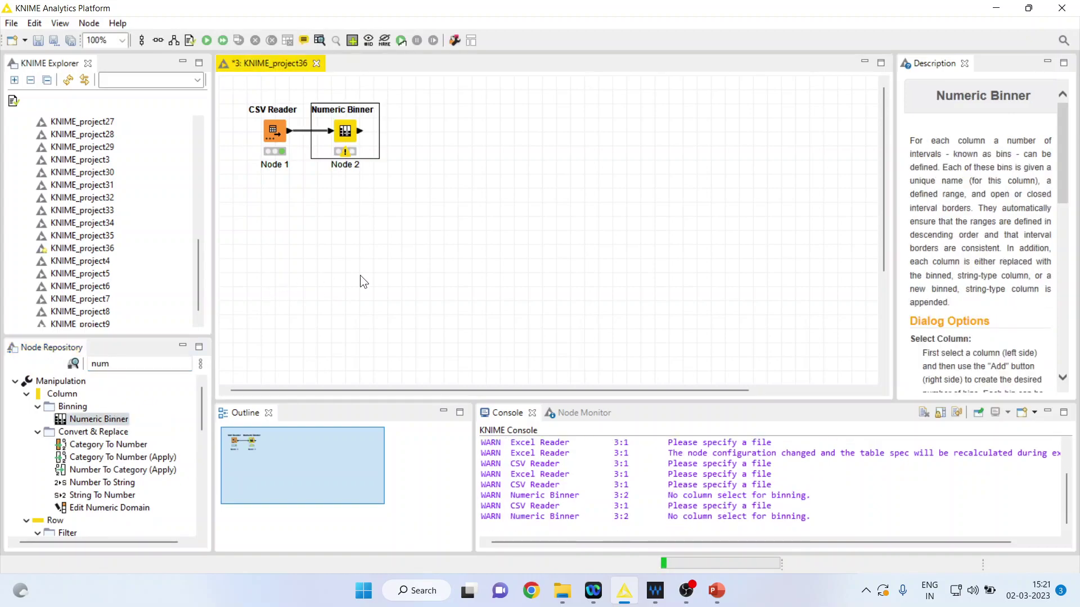
# Step: Configure the Numeric Binner for the Age column with two bins, setting Bin1's upper limit to 20
pyautogui.rightClick(347, 136)
pyautogui.click(383, 144)
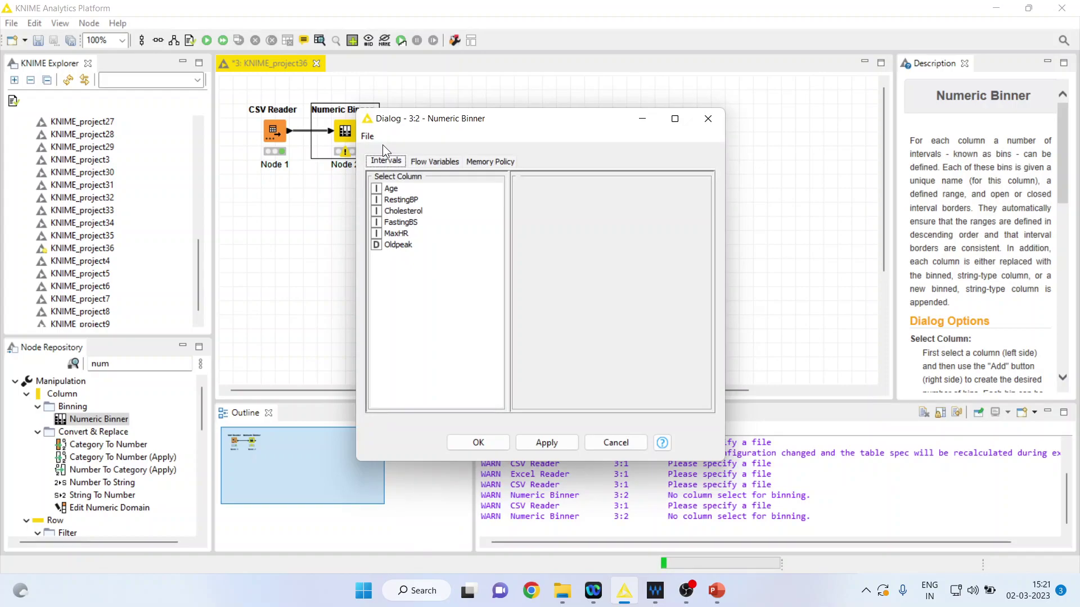
pyautogui.click(396, 189)
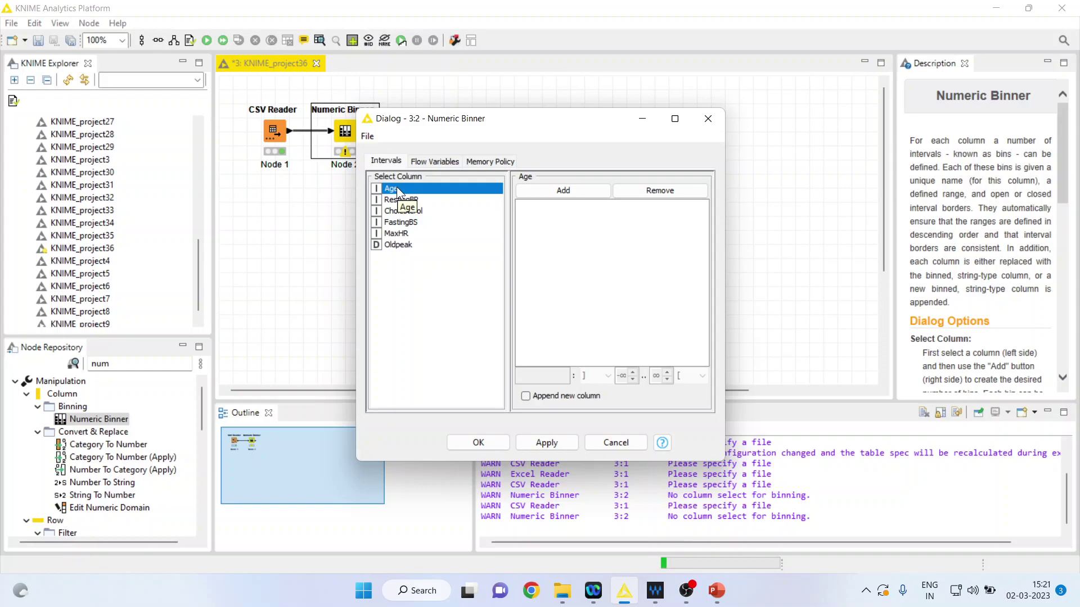
pyautogui.click(555, 192)
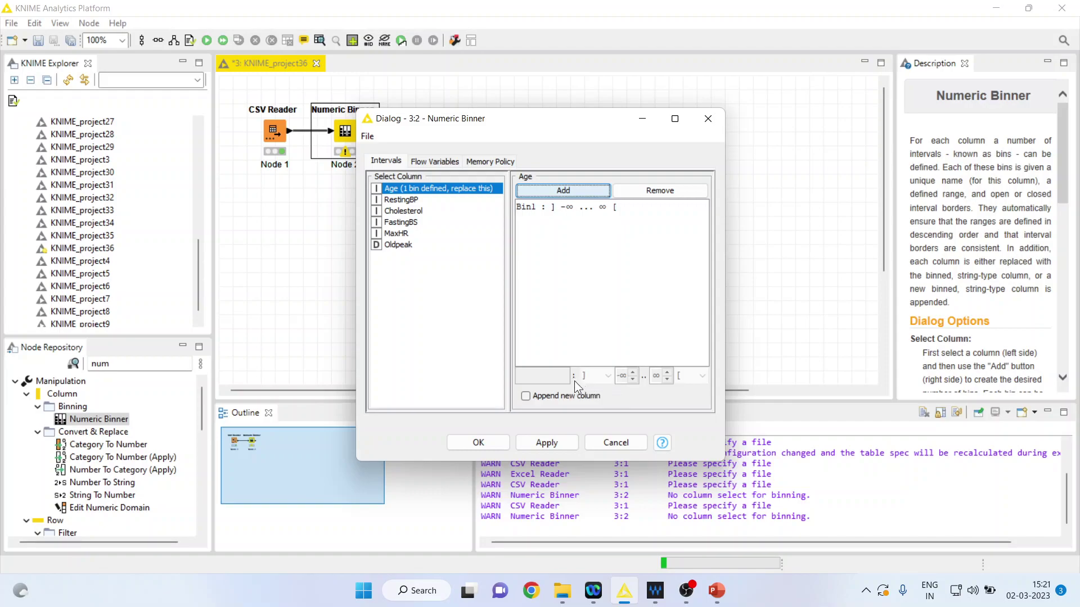
pyautogui.click(558, 190)
pyautogui.click(564, 206)
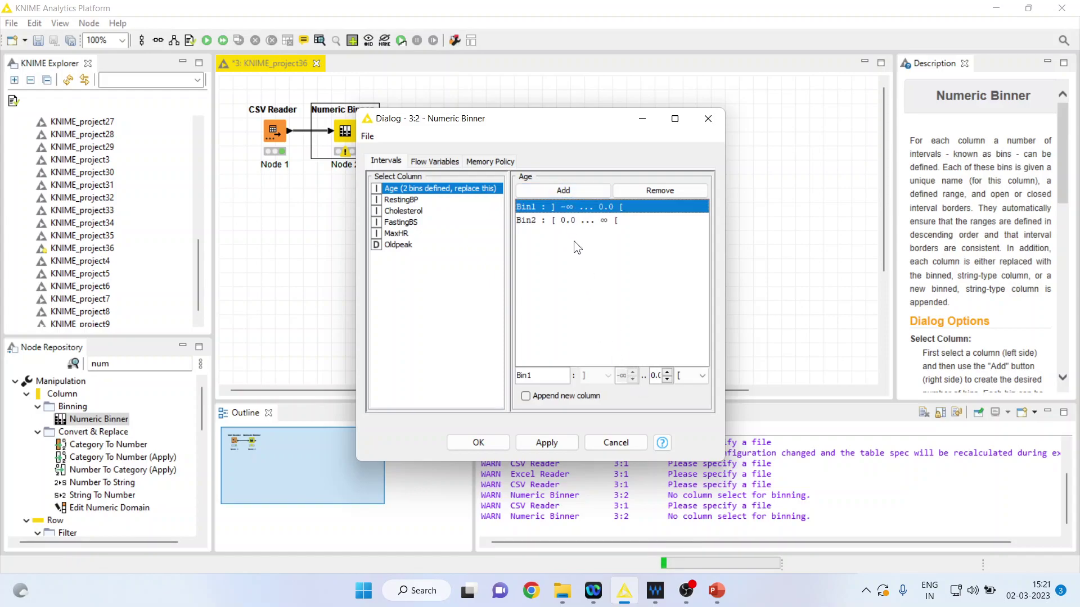
pyautogui.click(667, 372)
pyautogui.click(667, 372)
pyautogui.write('0')
# Step: Add a third Age bin and set Bin2 to range from 21 to 40
pyautogui.click(597, 219)
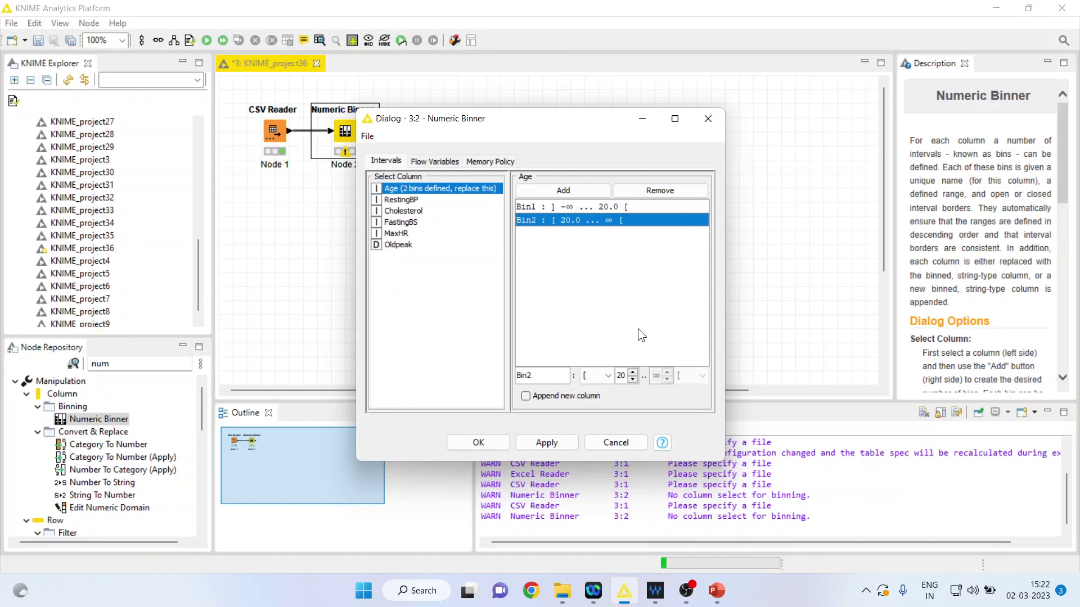
pyautogui.click(558, 191)
pyautogui.doubleClick(656, 375)
pyautogui.write('40')
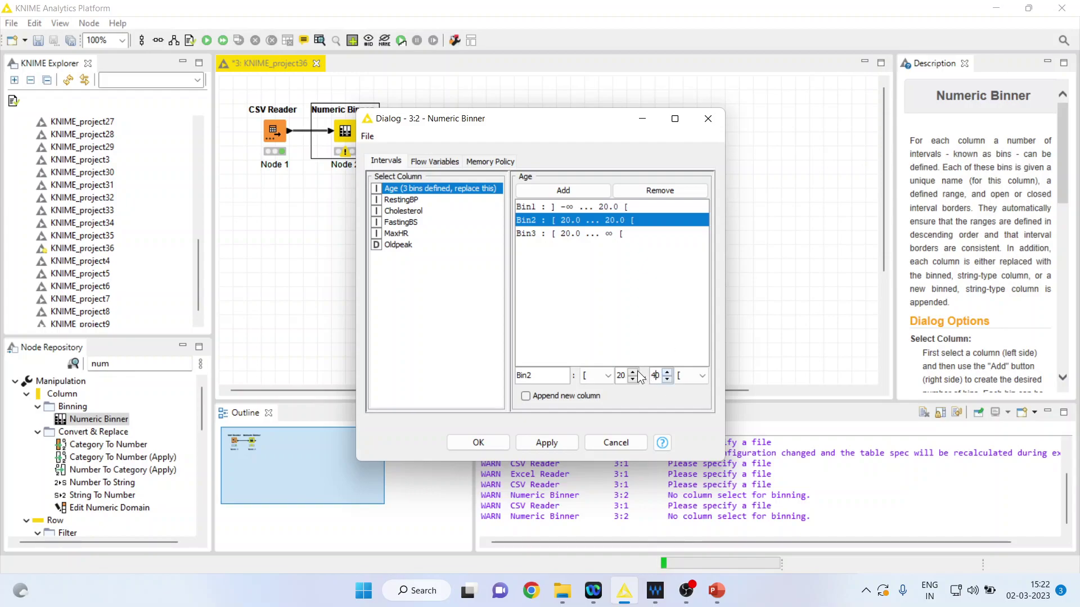
pyautogui.click(633, 372)
# Step: Add a fourth Age bin and set Bin3 to range from 41 to 60
pyautogui.click(578, 234)
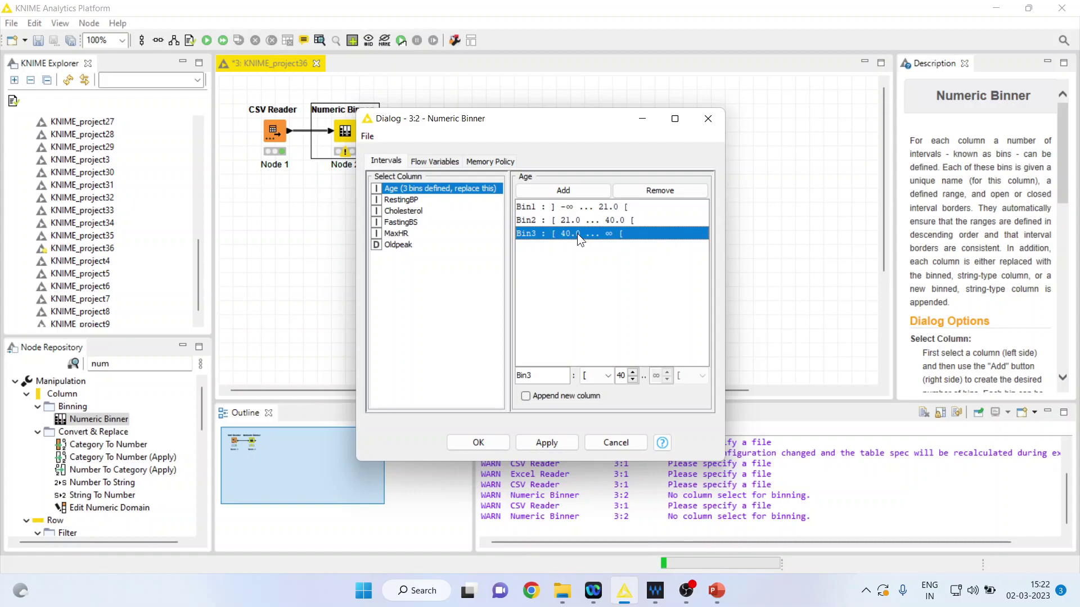
pyautogui.click(565, 190)
pyautogui.click(632, 372)
pyautogui.click(666, 373)
pyautogui.click(660, 376)
pyautogui.write('.0')
pyautogui.write('50.')
# Step: Set Bin4's lower limit to 61 and apply the Age binning with the result appended as a new column
pyautogui.click(563, 247)
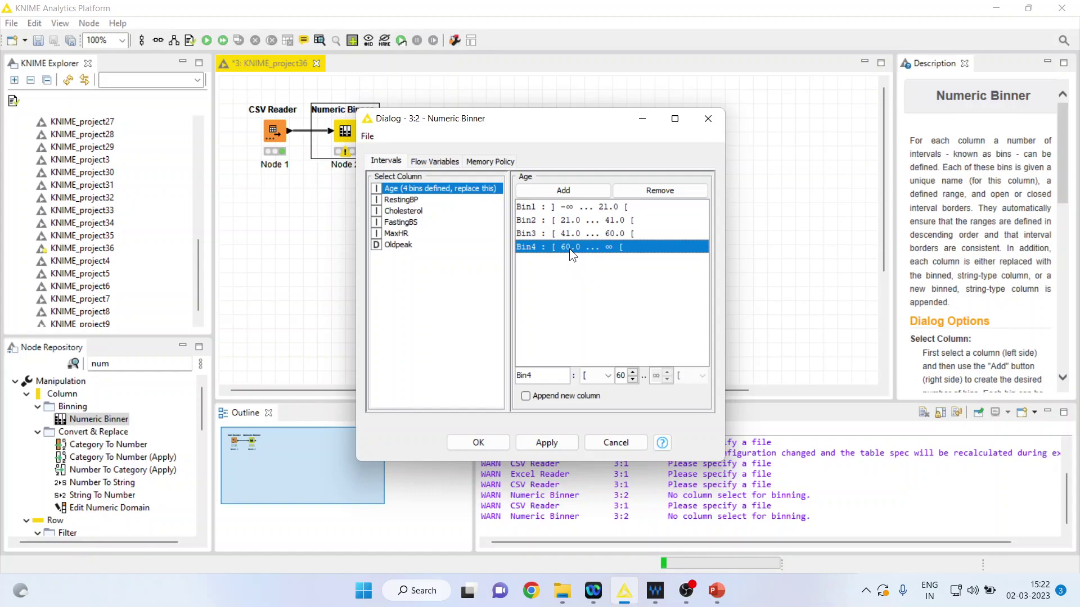
pyautogui.click(632, 372)
pyautogui.click(528, 397)
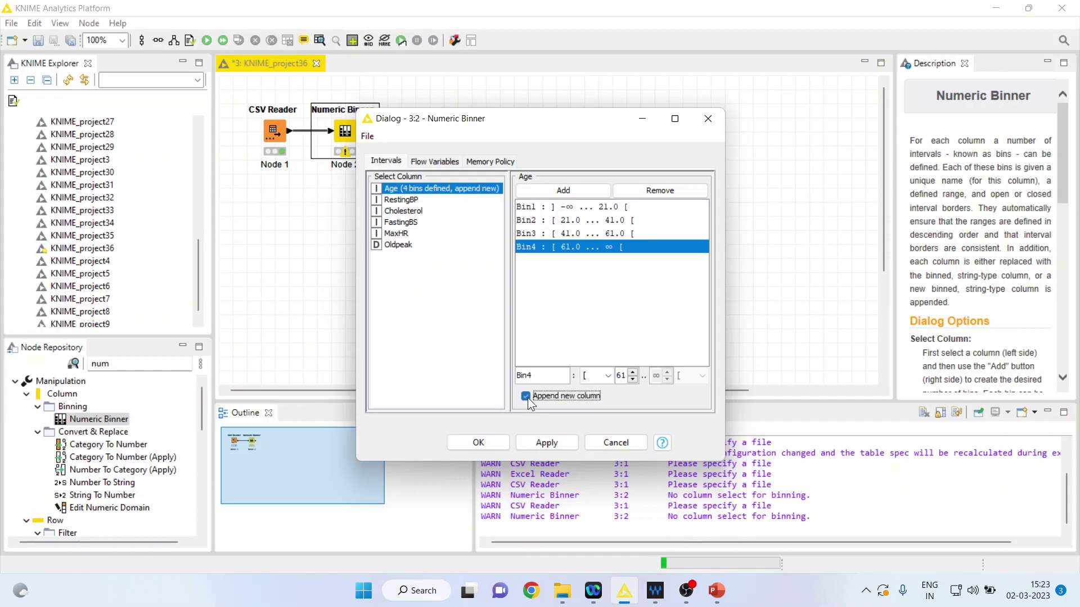
pyautogui.click(545, 444)
pyautogui.click(494, 445)
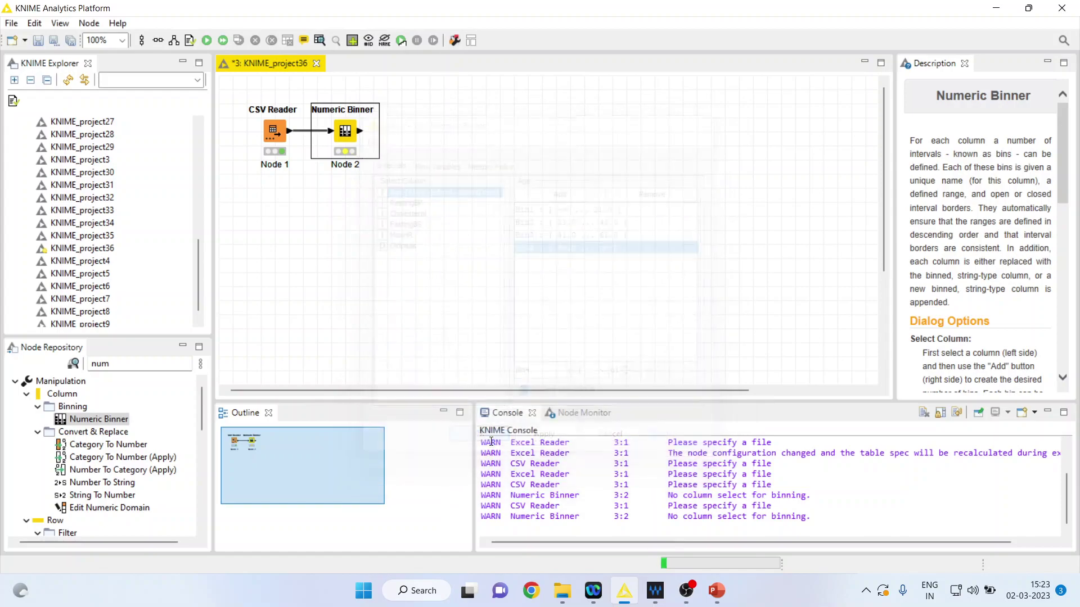
# Step: Execute the Numeric Binner node and open its binned data table
pyautogui.rightClick(348, 138)
pyautogui.click(384, 161)
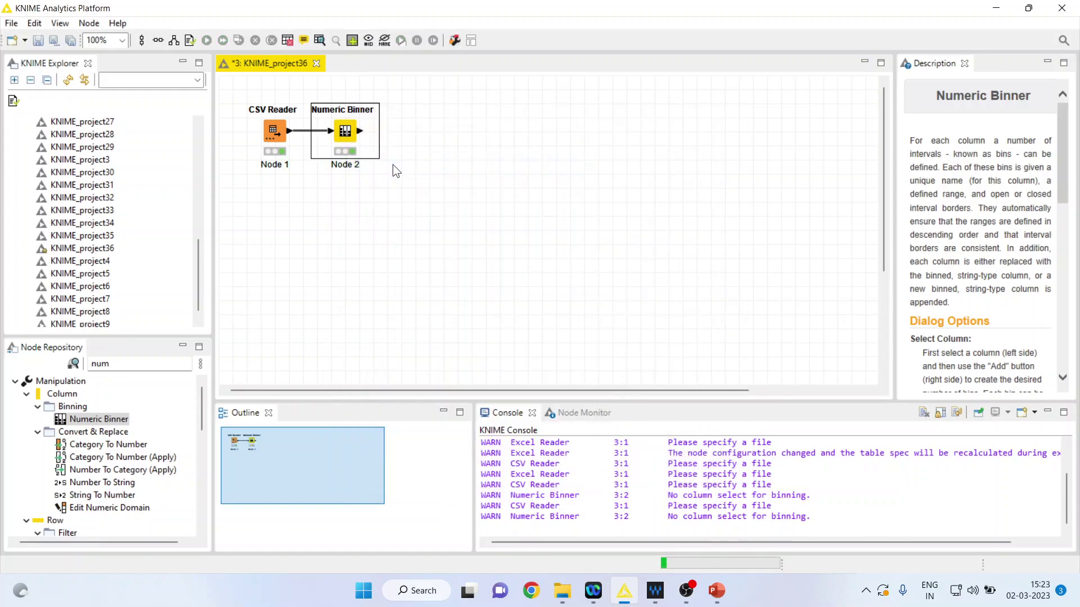
pyautogui.rightClick(348, 138)
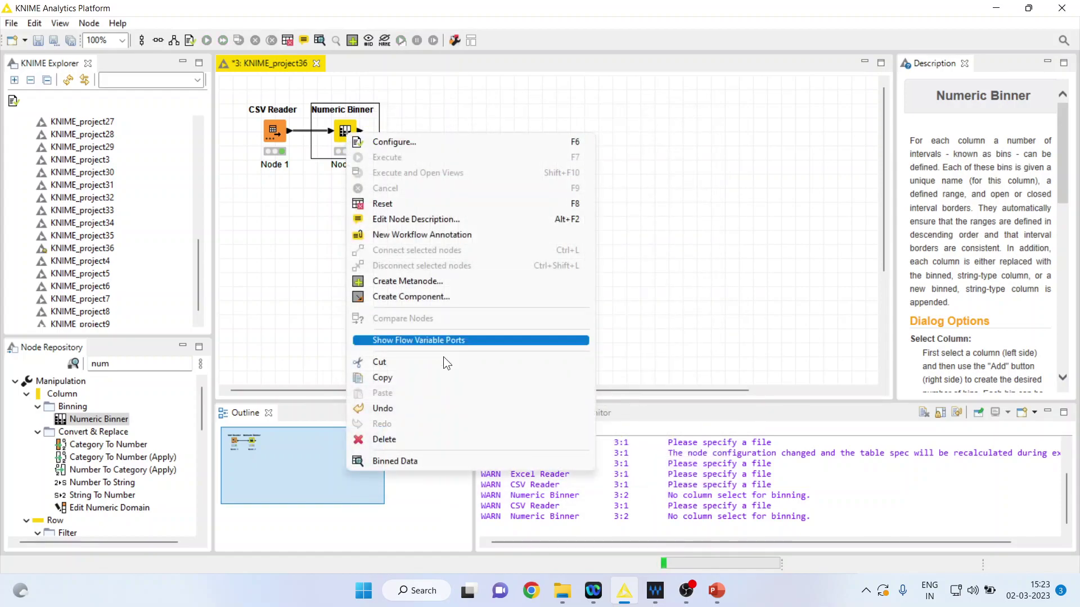
pyautogui.click(473, 460)
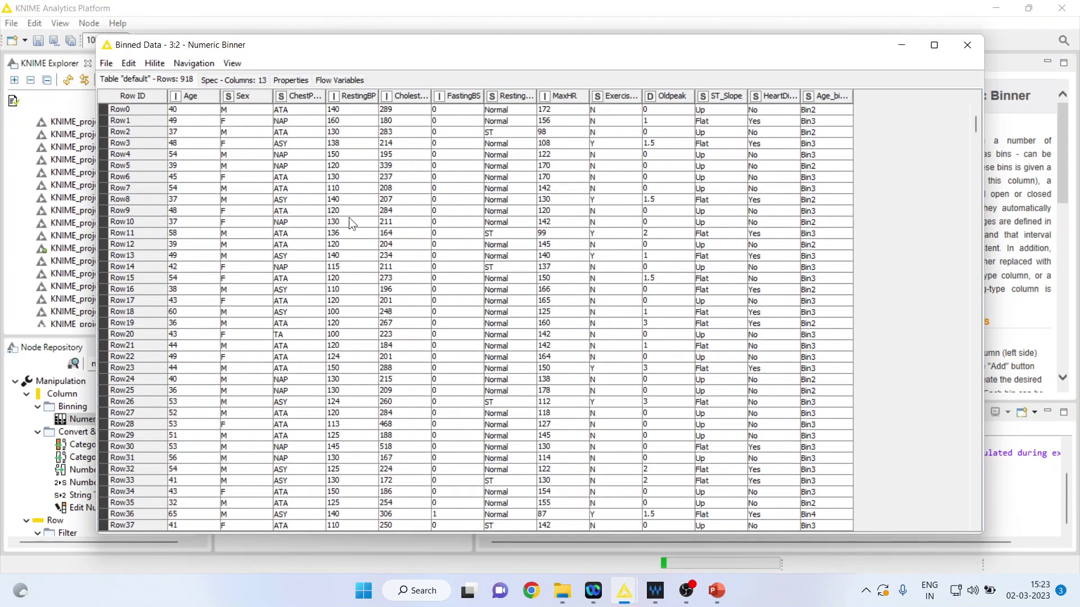
# Step: Compare the Age values of Row0 and Row3 with their assigned bins, and close the binned data table
pyautogui.click(184, 110)
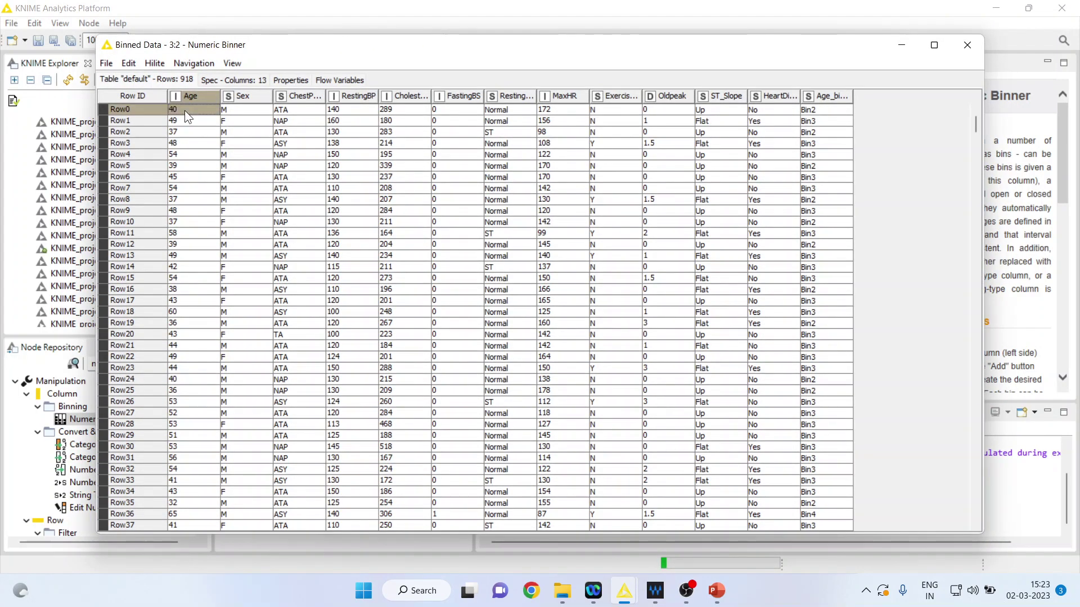
pyautogui.click(813, 113)
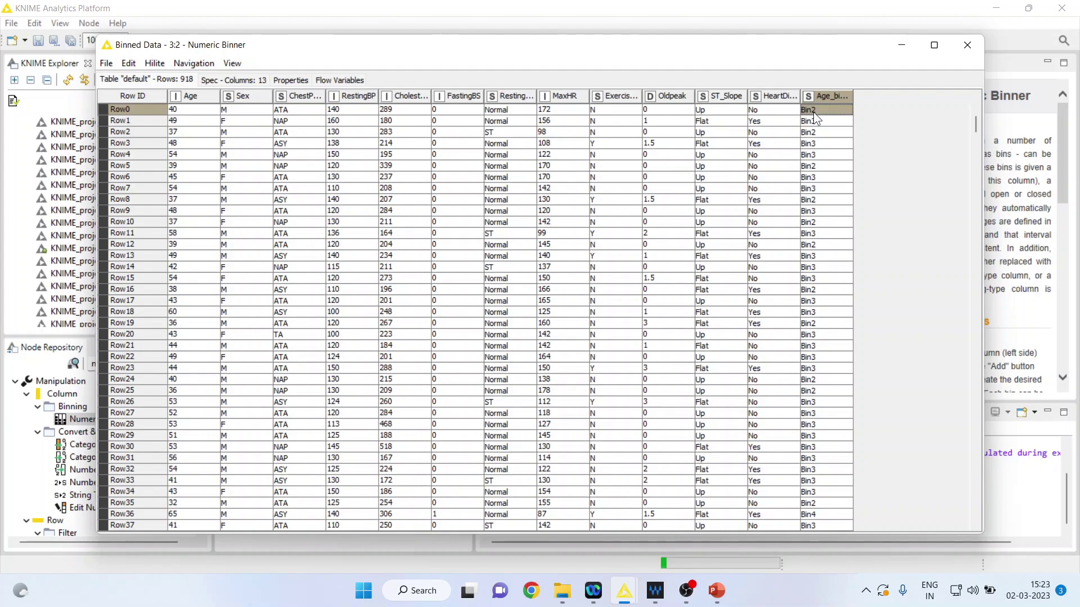
pyautogui.click(180, 144)
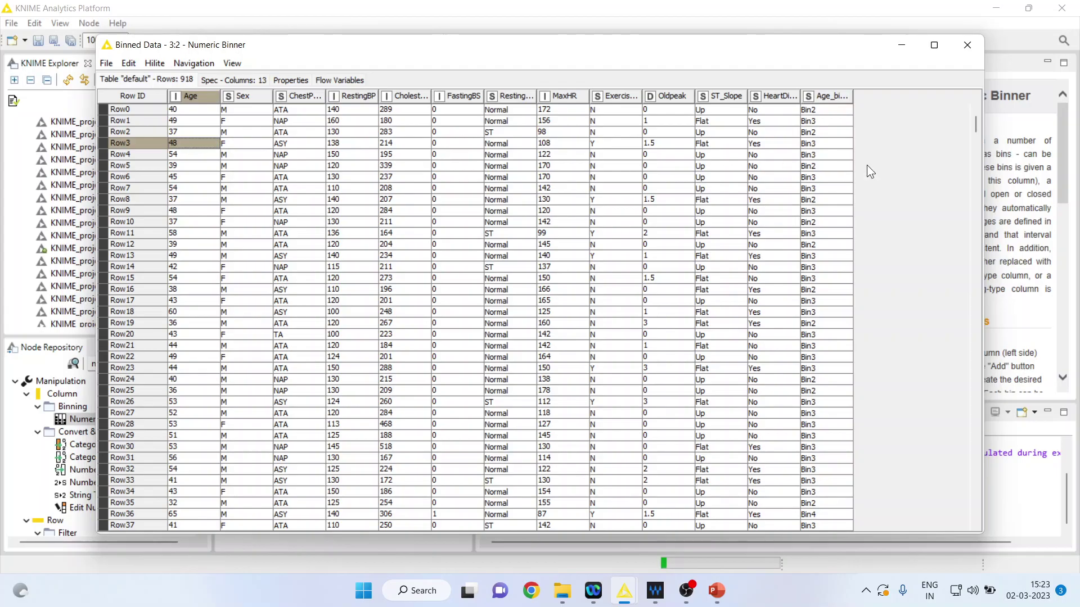
pyautogui.click(818, 145)
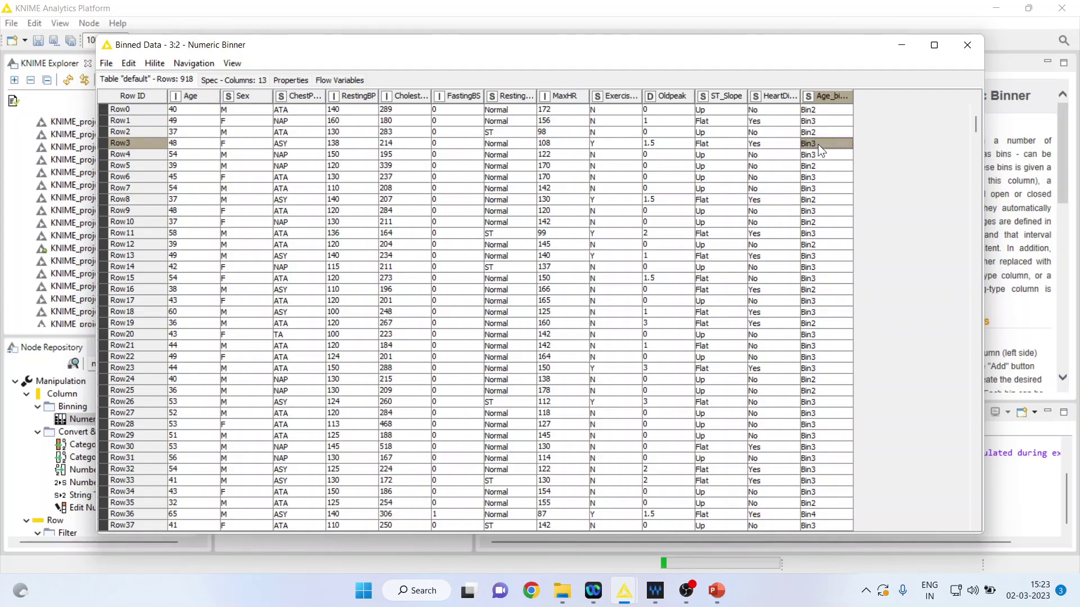
pyautogui.click(966, 45)
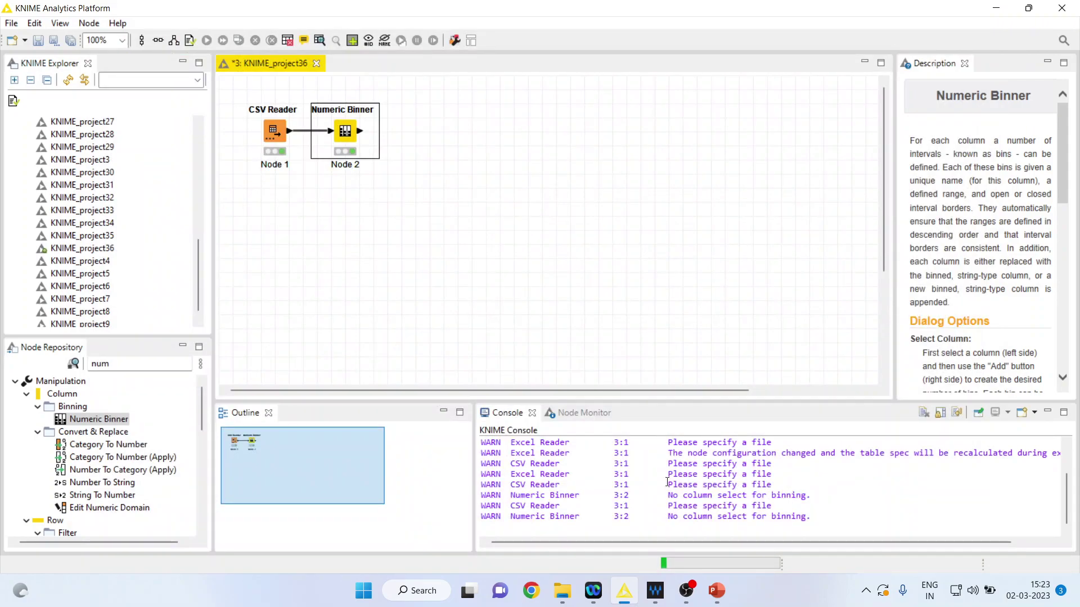
# Step: Switch to the PowerPoint presentation and show its closing Thank You slide
pyautogui.moveTo(716, 591)
pyautogui.click(774, 547)
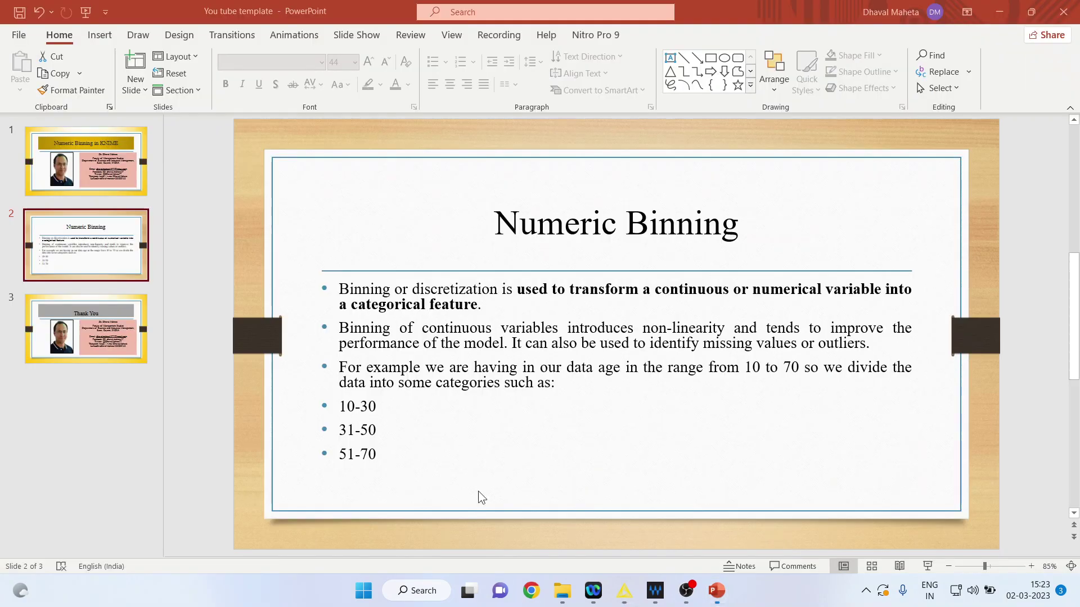
pyautogui.scroll(-1, 844, 540)
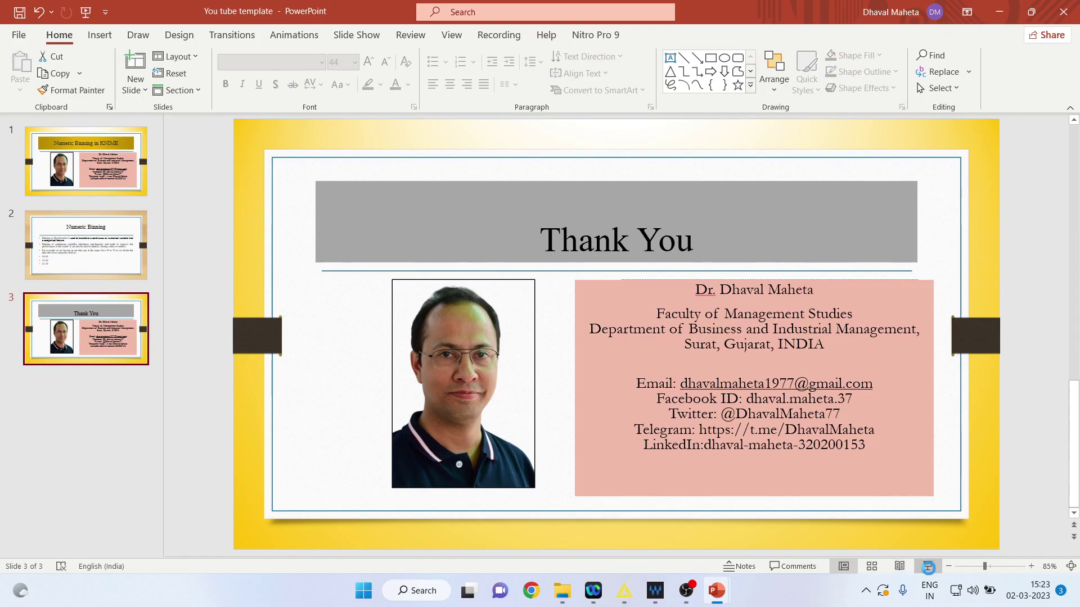